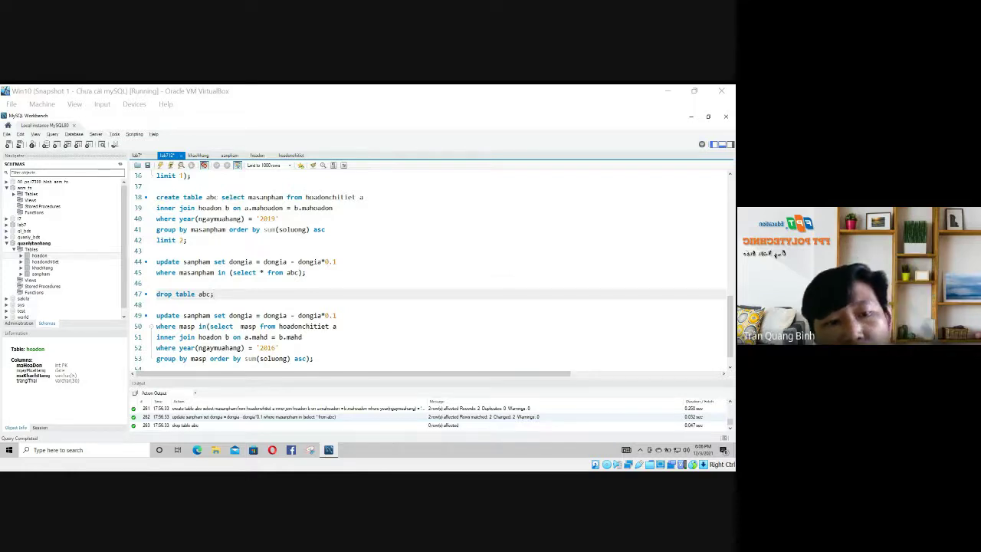
# Collapse the asm_fn schema and create a schema named new_schema with the default charset and collation.
pyautogui.click(105, 279)
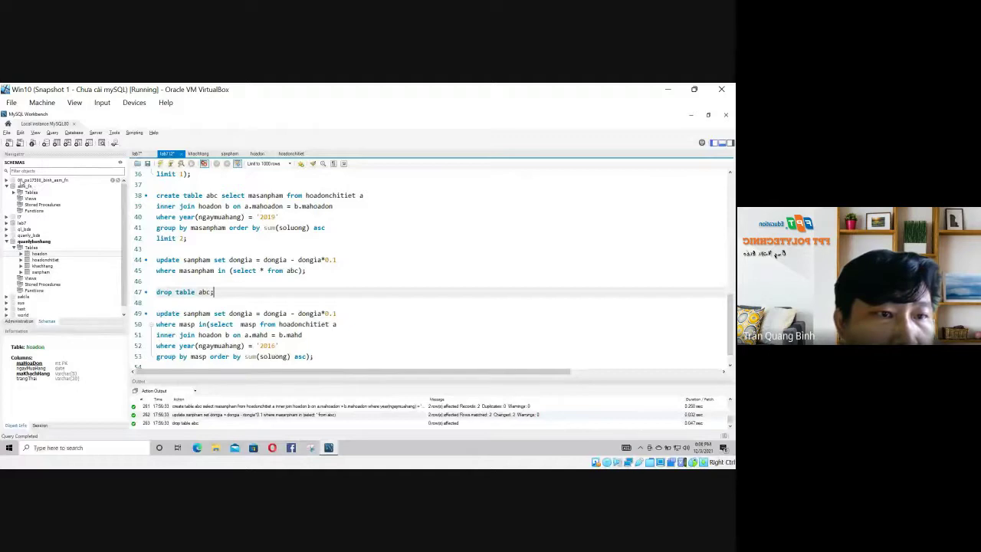
pyautogui.click(43, 180)
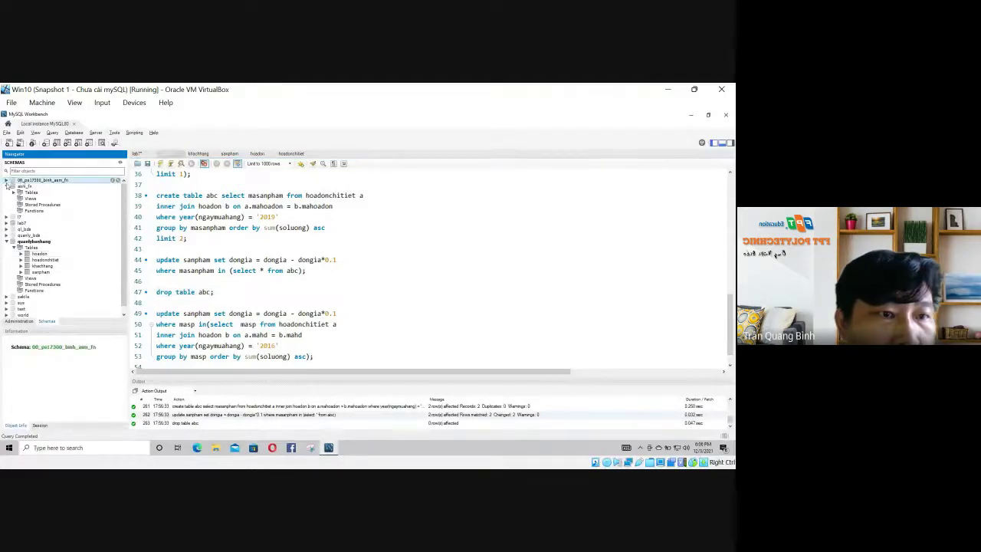
pyautogui.click(7, 185)
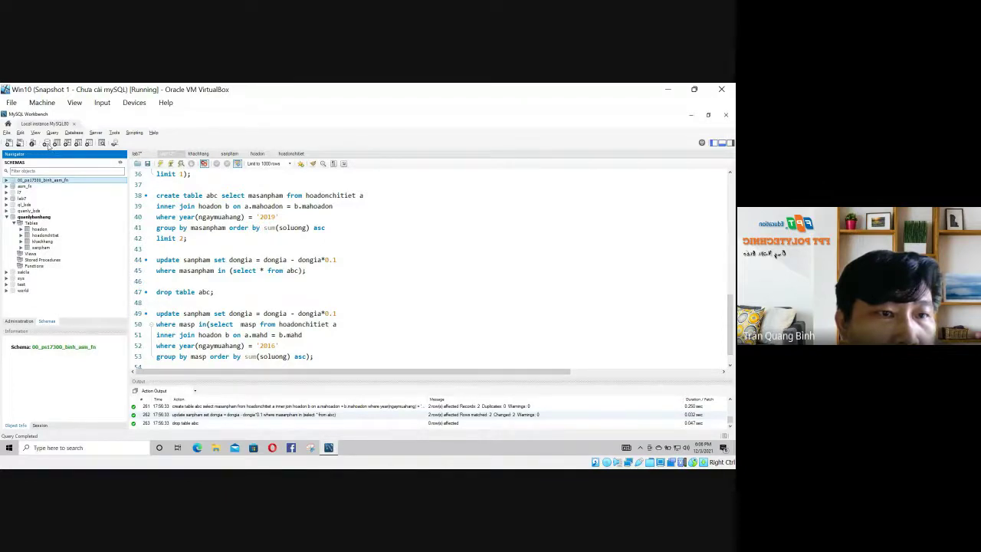
pyautogui.click(46, 143)
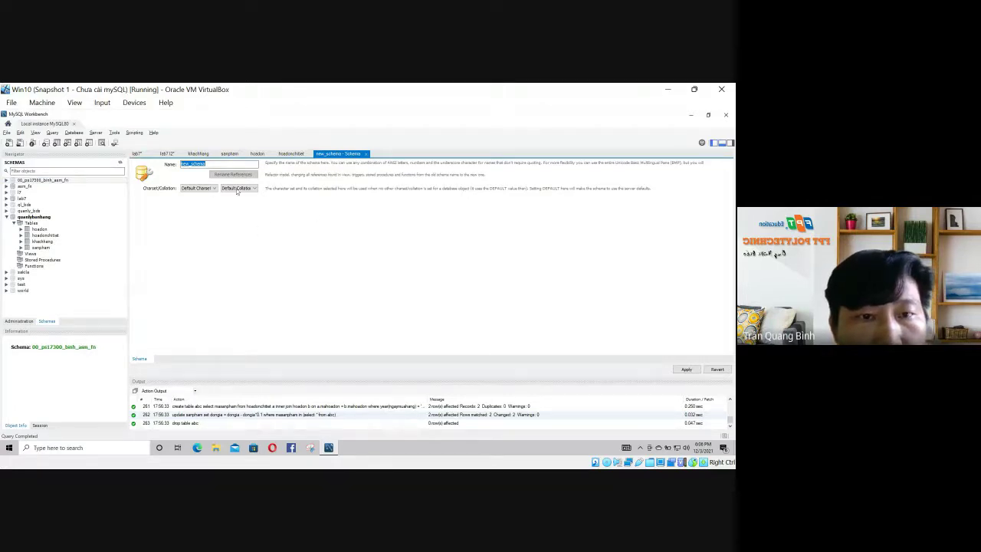
pyautogui.click(686, 369)
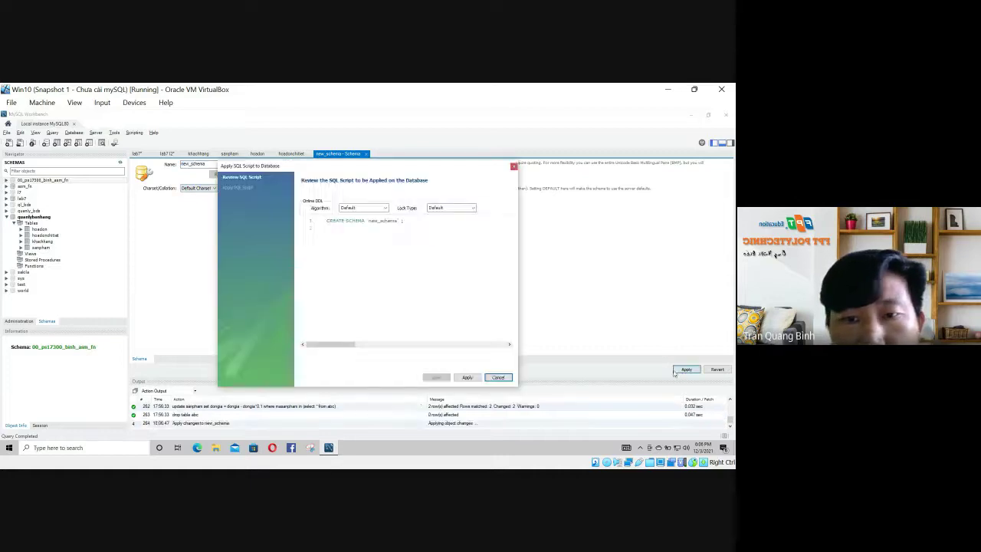
pyautogui.click(468, 377)
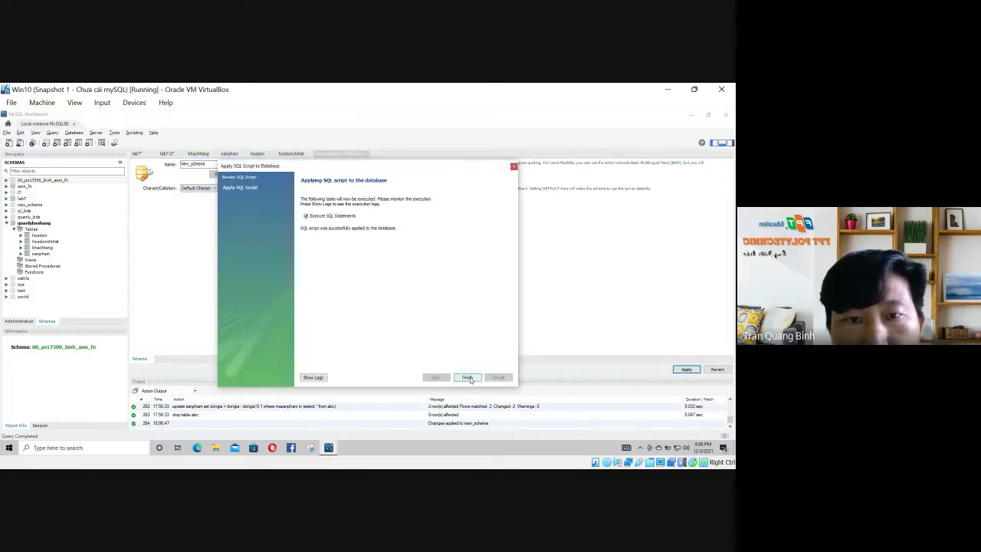
pyautogui.click(468, 377)
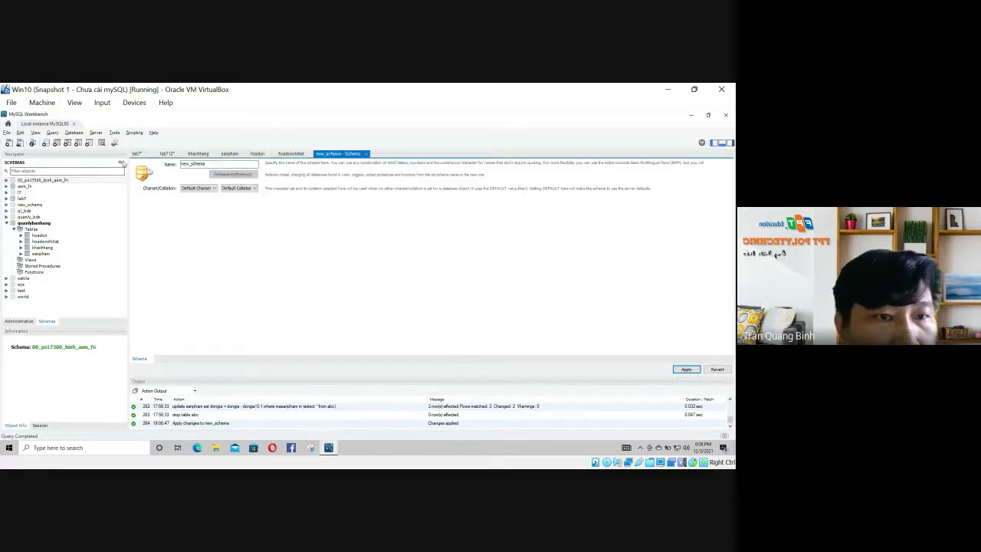
# Open new_schema for editing and display its details in the schema inspector.
pyautogui.click(121, 171)
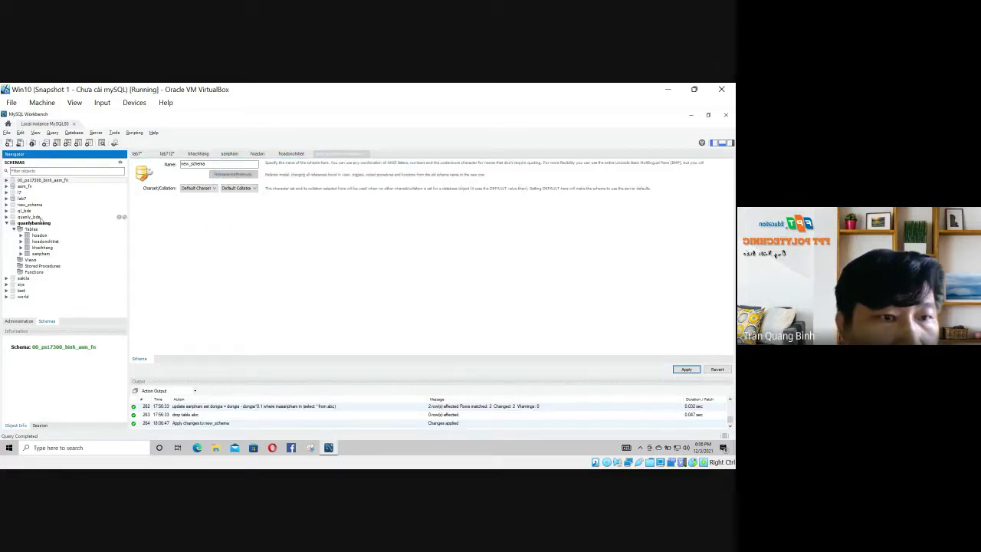
pyautogui.click(38, 206)
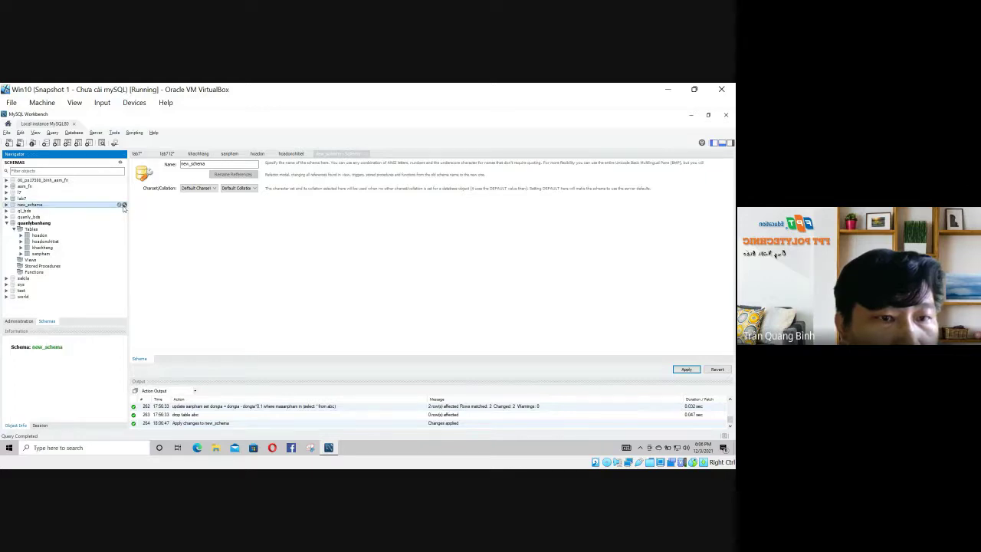
pyautogui.click(122, 206)
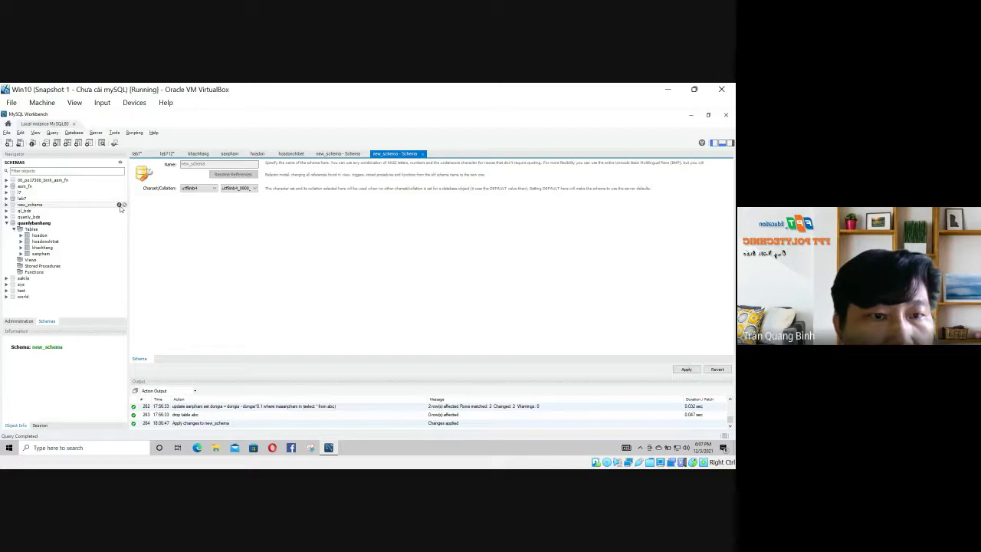
pyautogui.click(119, 205)
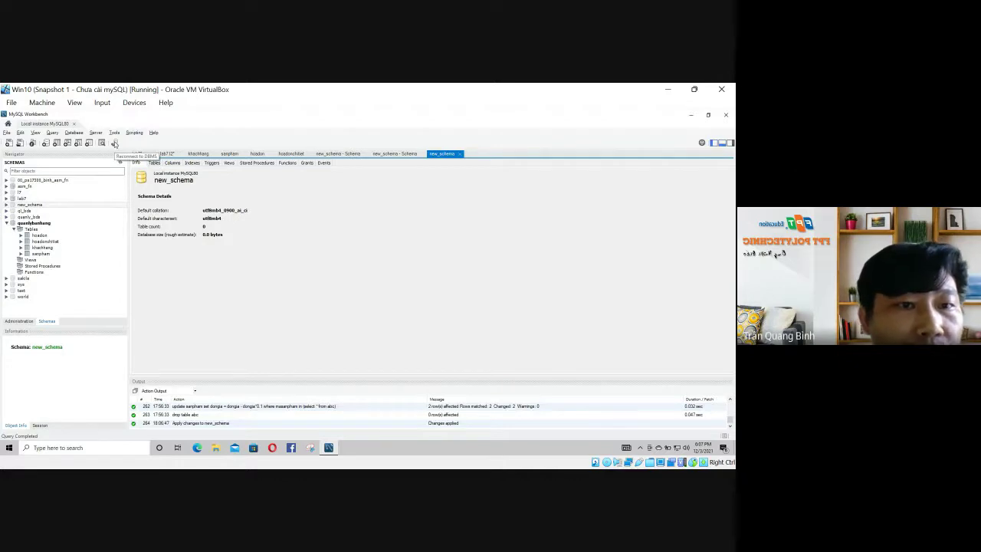
# Reconnect to the server and open the table data search plus blank function, procedure, view, table and schema editors.
pyautogui.click(115, 143)
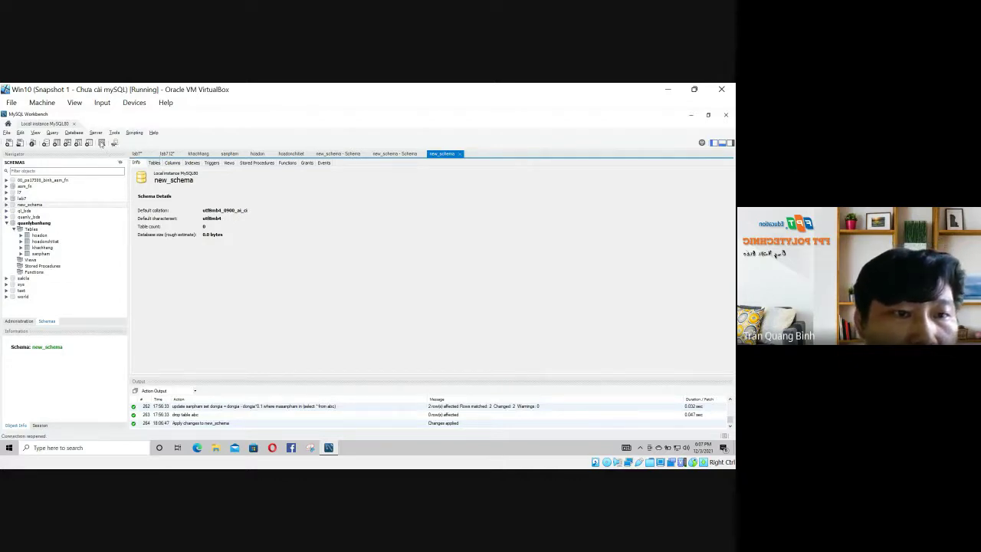
pyautogui.click(101, 144)
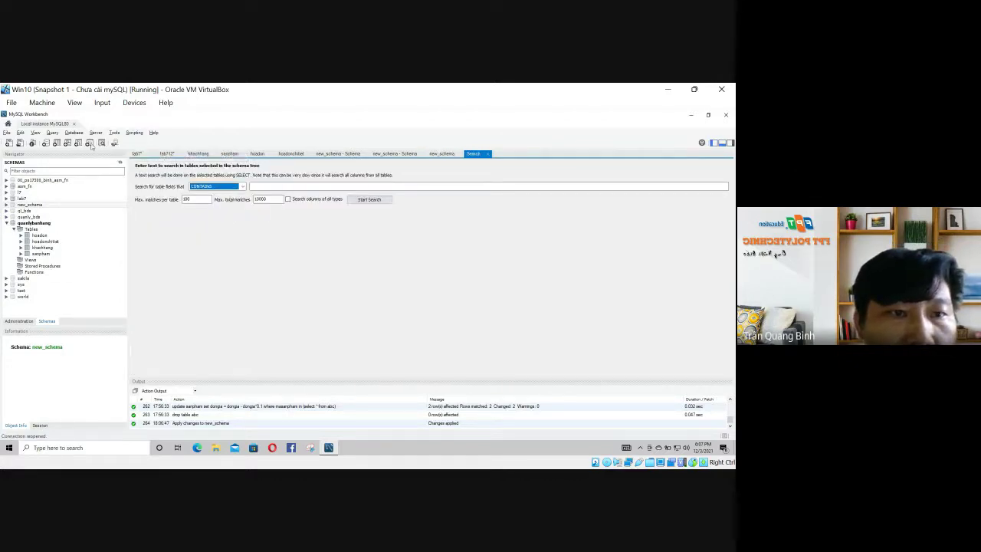
pyautogui.click(90, 144)
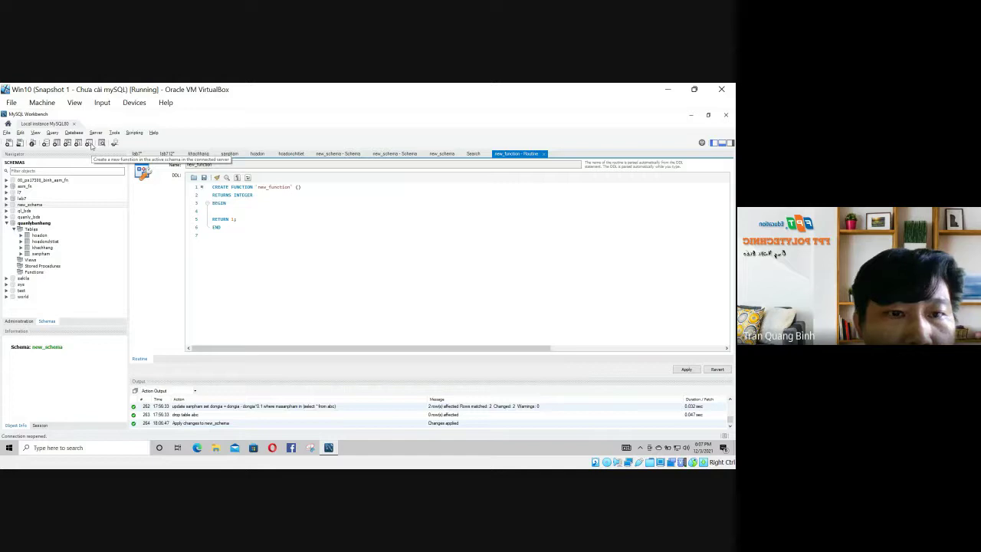
pyautogui.click(77, 144)
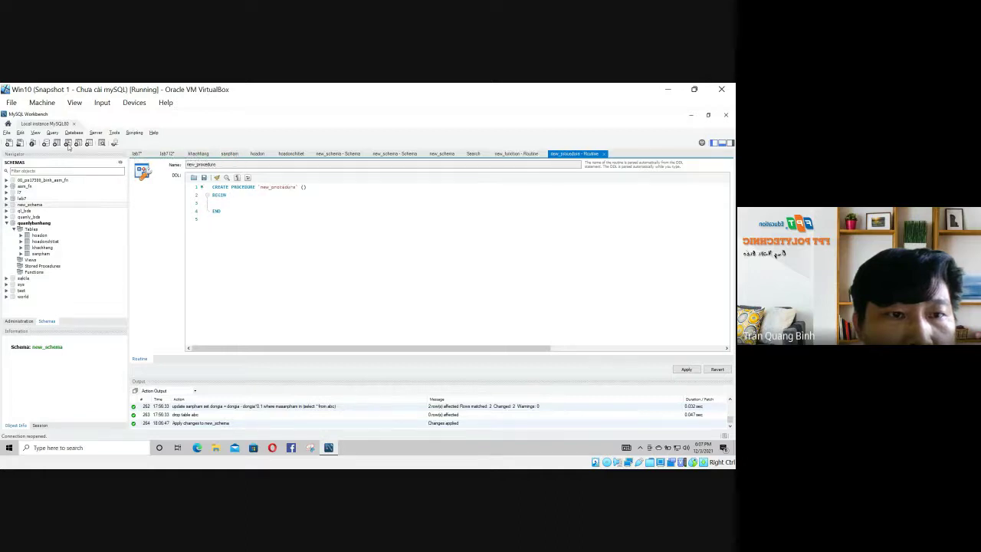
pyautogui.click(68, 144)
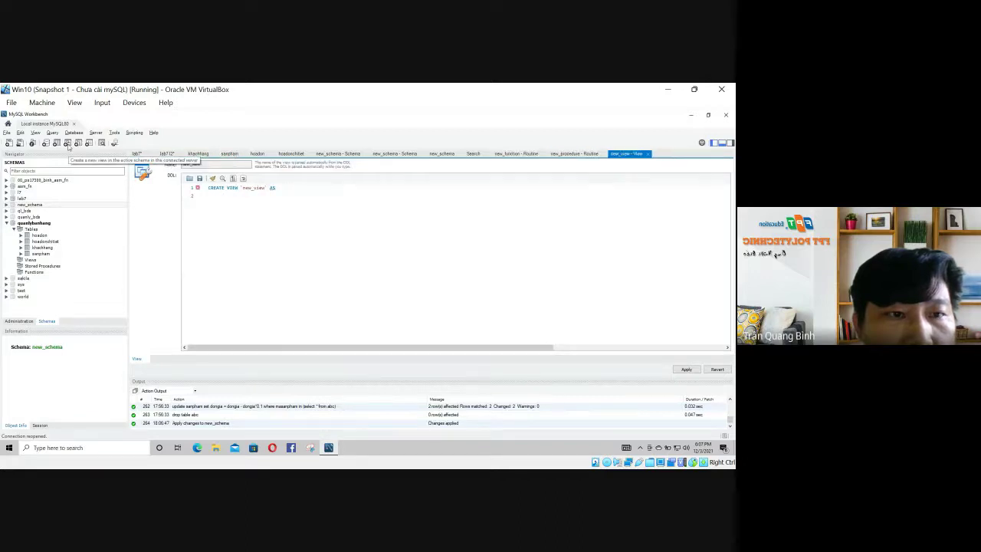
pyautogui.click(56, 143)
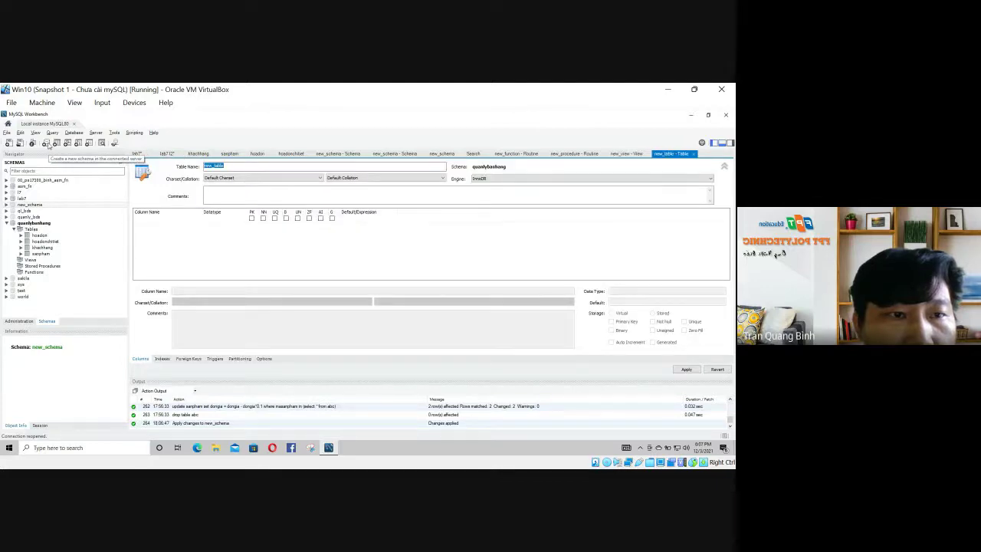
pyautogui.click(46, 143)
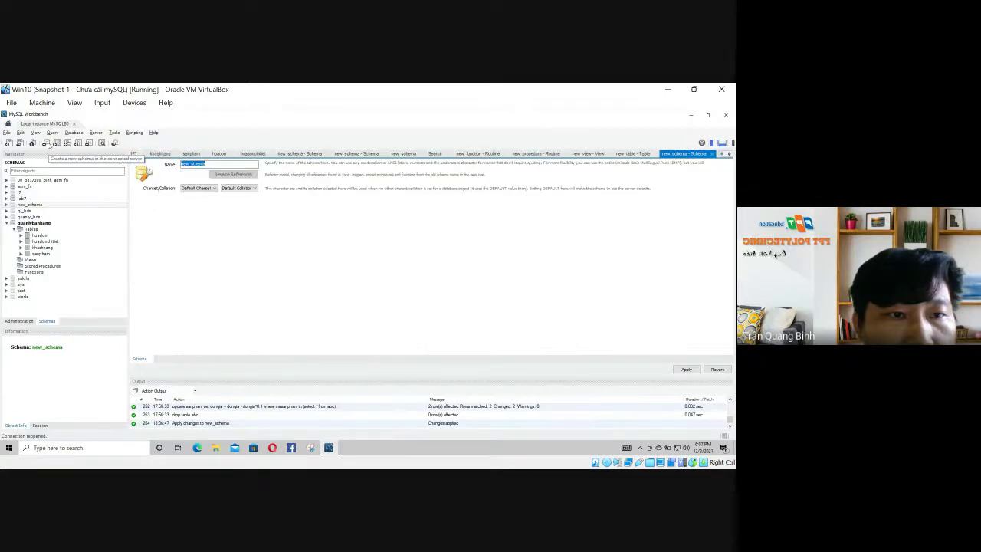
# Select the quanlybanhang schema and open Data Export for the local server.
pyautogui.click(74, 132)
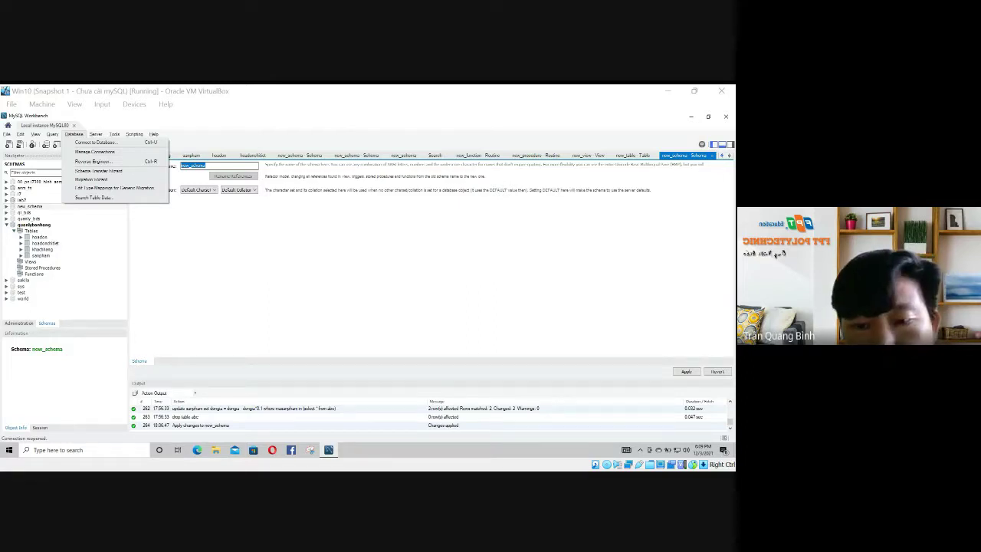
pyautogui.click(213, 278)
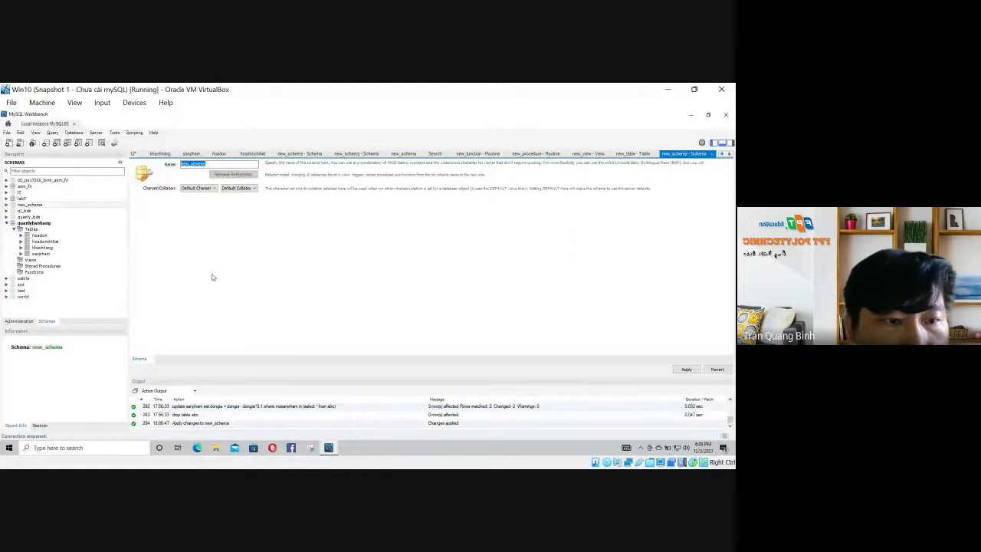
pyautogui.click(46, 224)
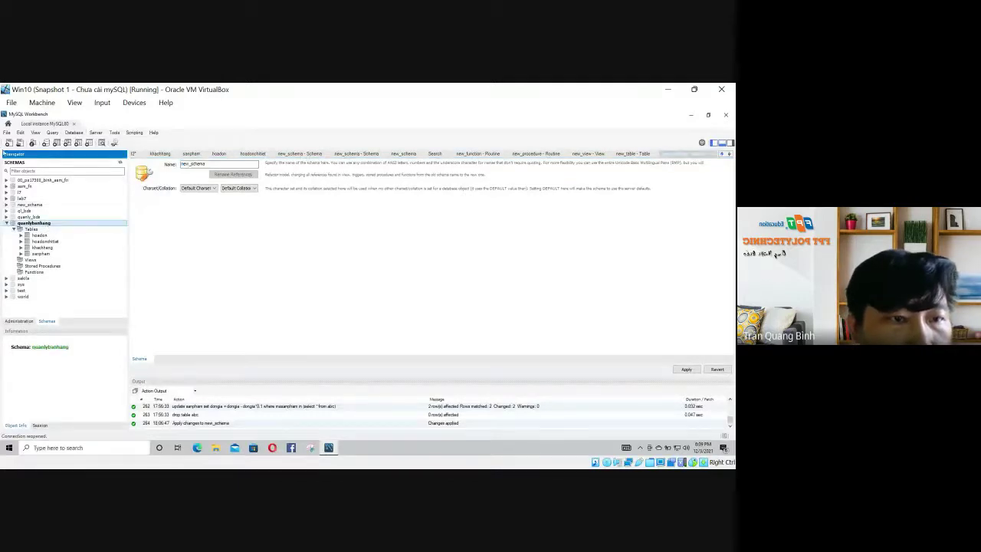
pyautogui.click(55, 133)
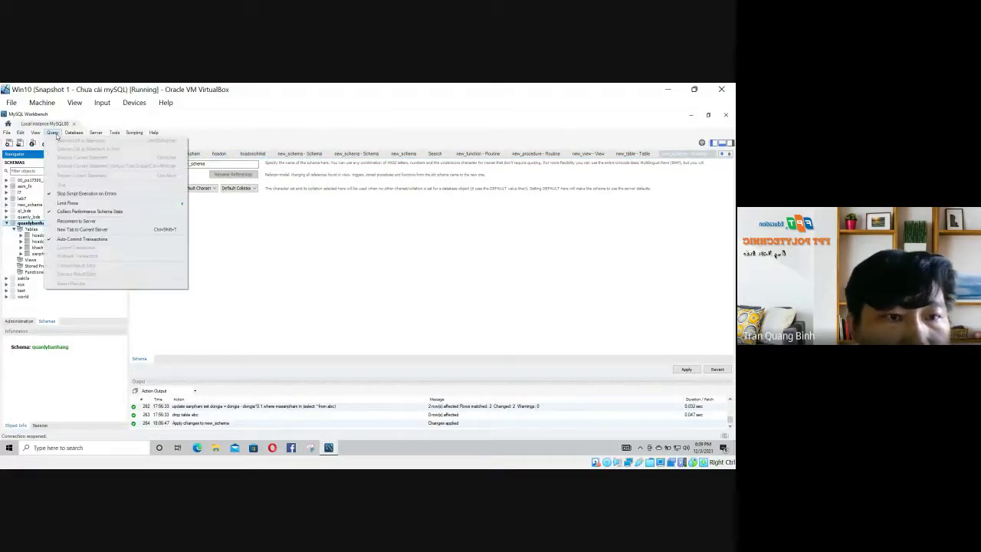
pyautogui.click(56, 134)
pyautogui.click(92, 134)
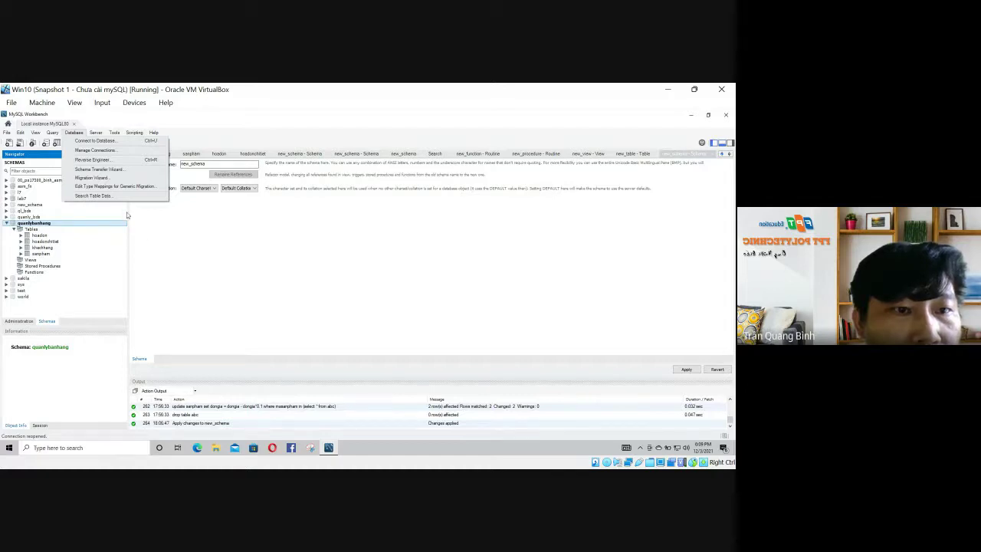
pyautogui.moveTo(96, 134)
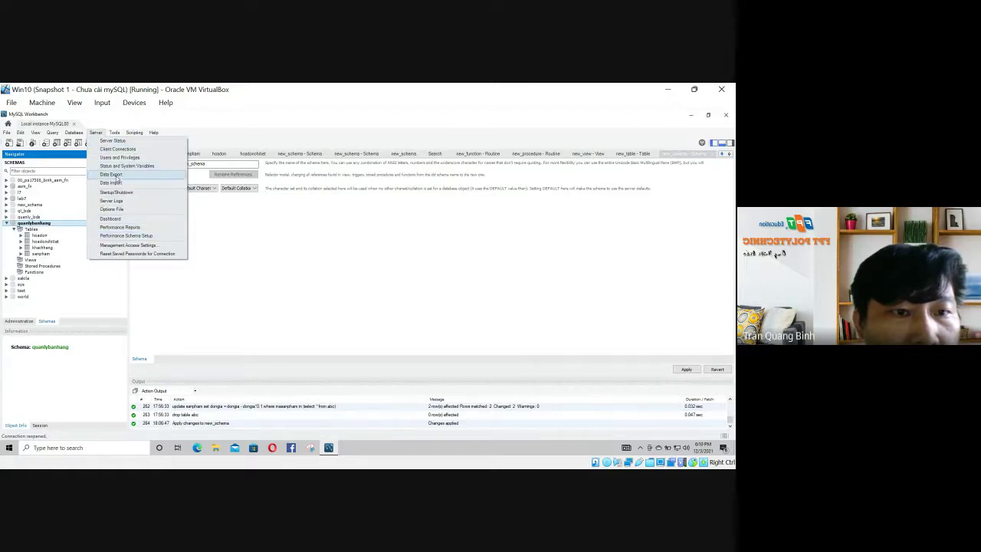
pyautogui.click(117, 177)
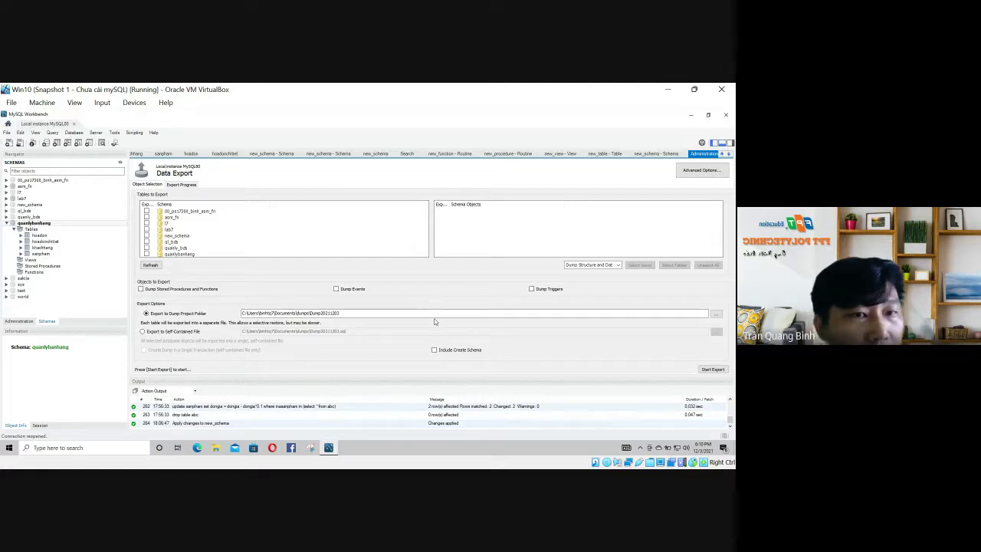
pyautogui.click(114, 133)
pyautogui.moveTo(95, 134)
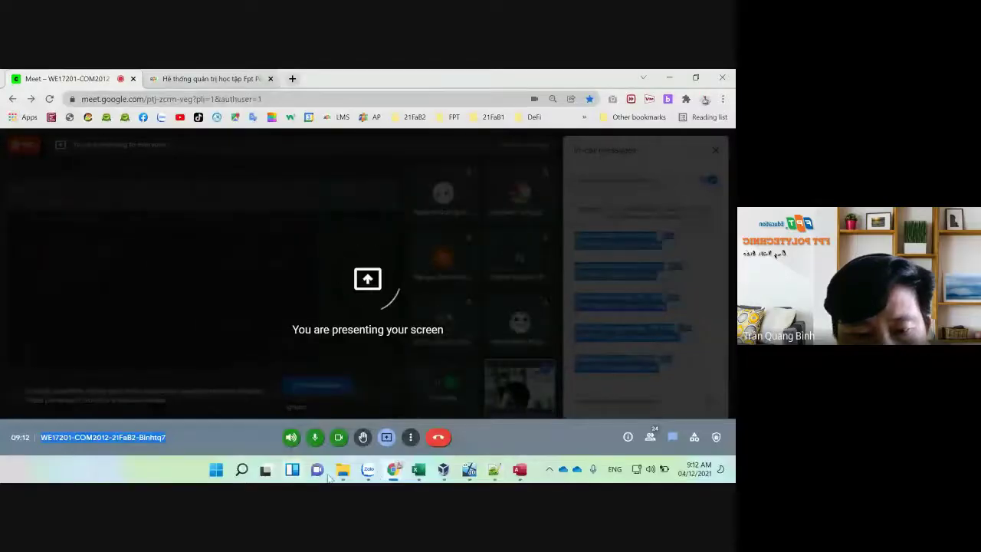
# Switch to the COM2012_WE17201_3 workbook in Excel and examine the students' absence counts and attendance marks on the COM2012 sheet.
pyautogui.click(418, 469)
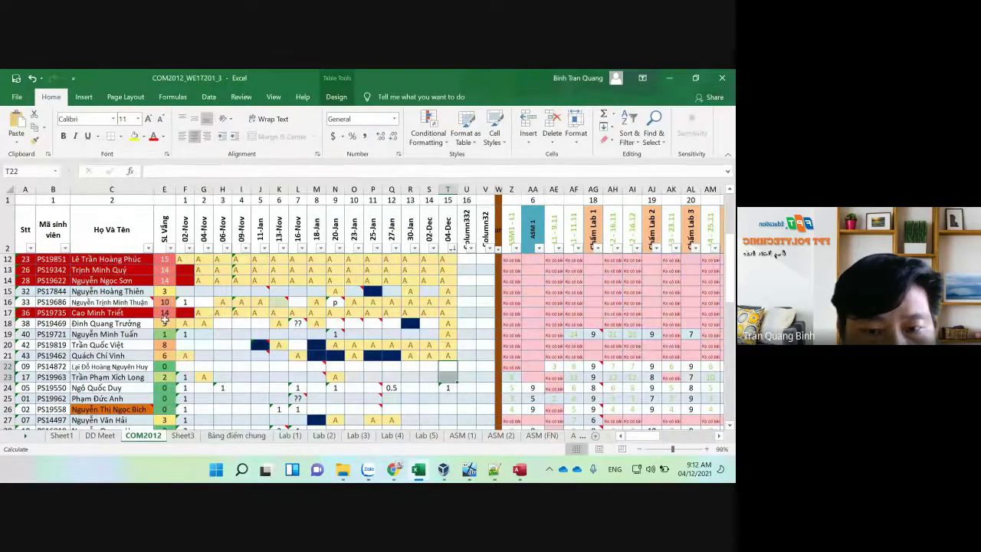
pyautogui.click(163, 323)
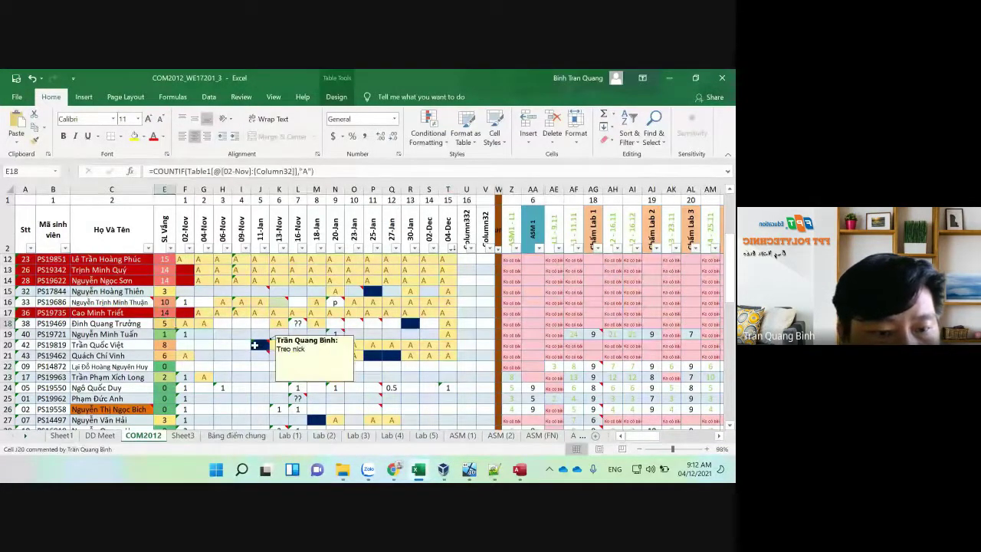
pyautogui.click(444, 323)
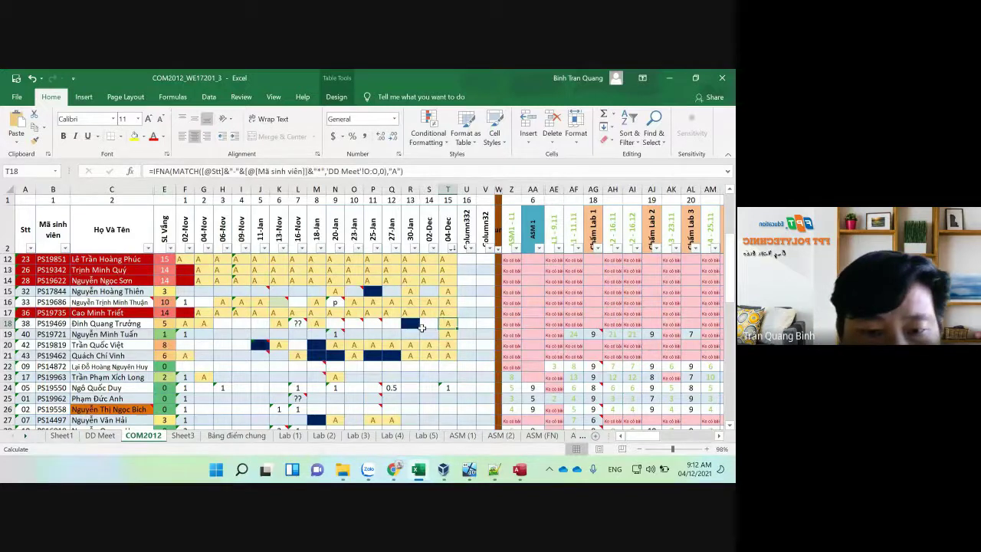
pyautogui.moveTo(335, 322)
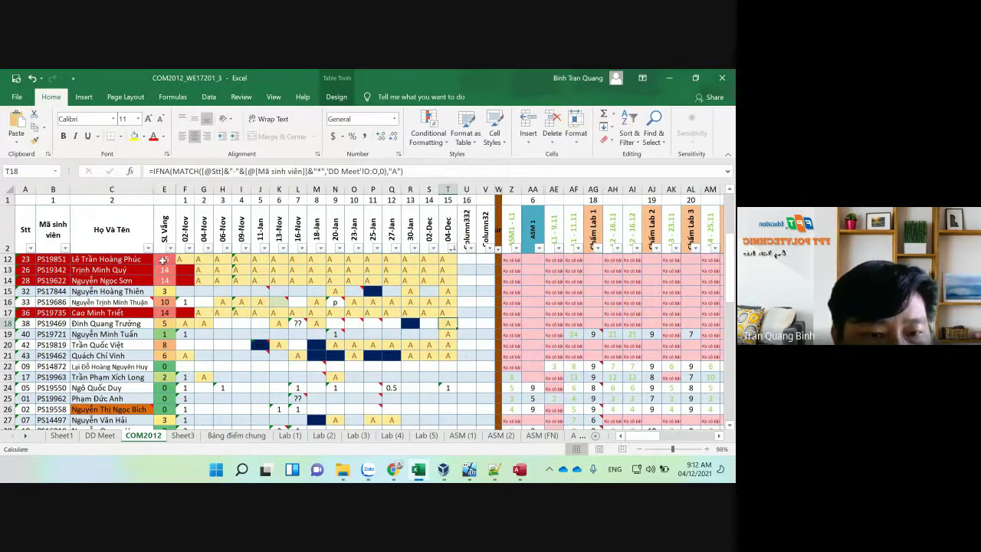
pyautogui.moveTo(164, 259); pyautogui.dragTo(456, 357)
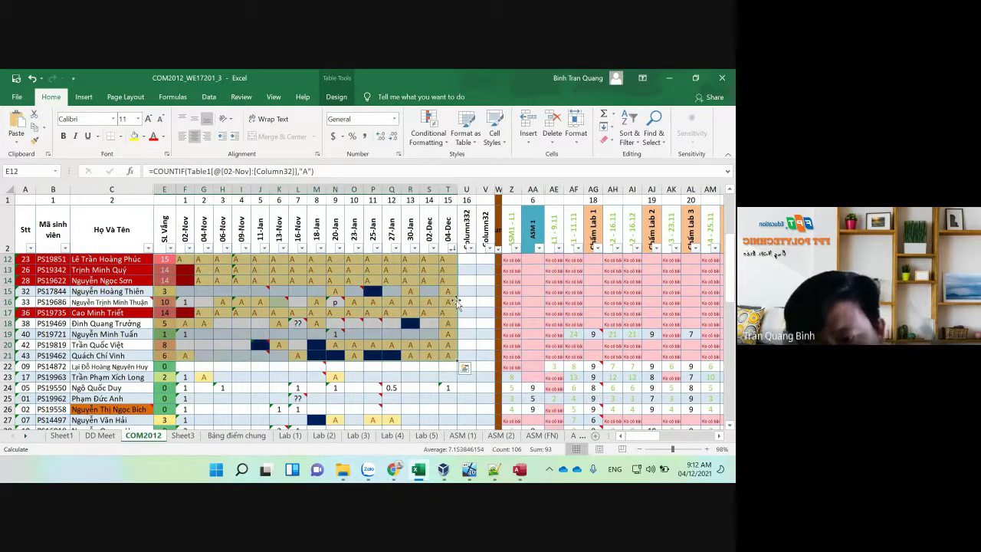
# Filter the 04-Dec attendance column to exclude the entries marked A.
pyautogui.click(452, 249)
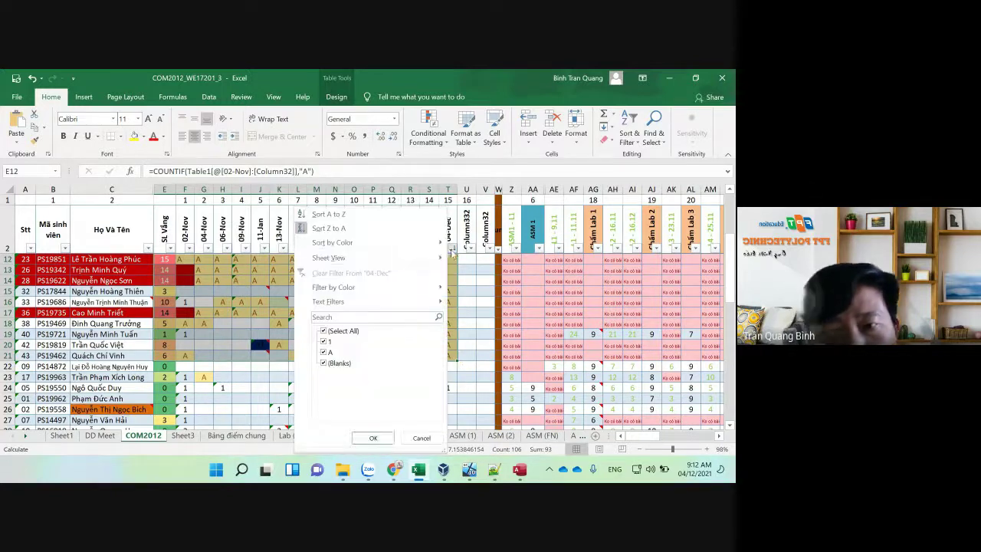
pyautogui.click(325, 351)
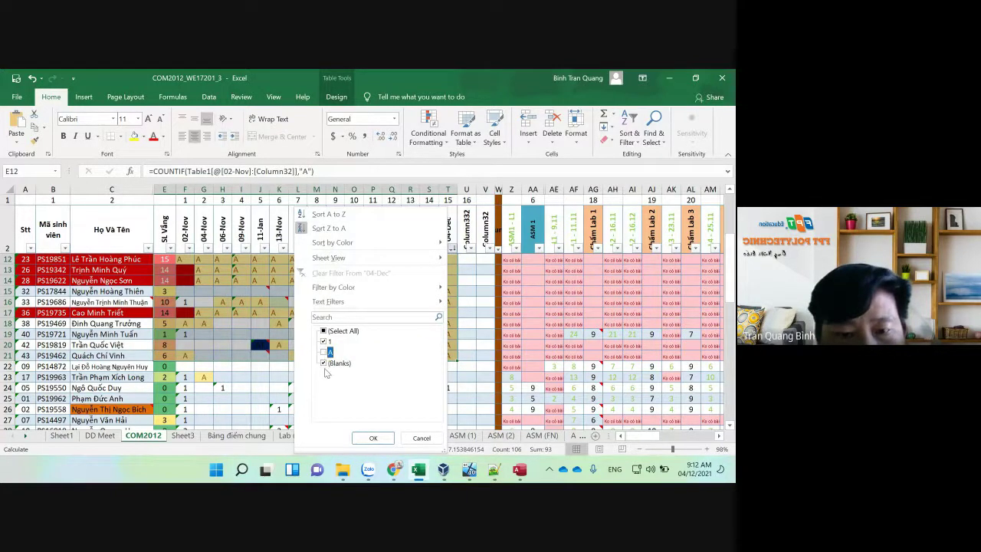
pyautogui.click(373, 438)
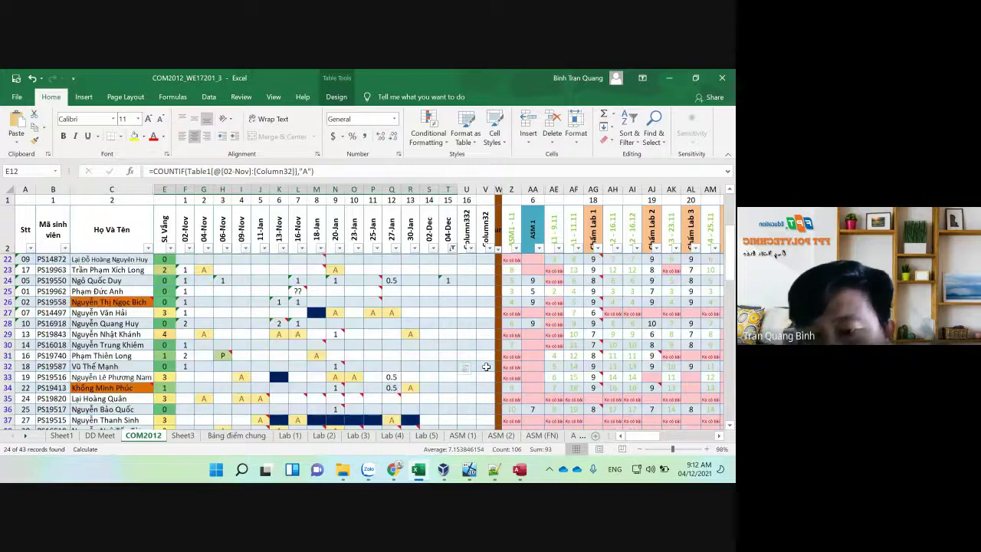
pyautogui.click(486, 334)
pyautogui.hscroll(6, 720, 443)
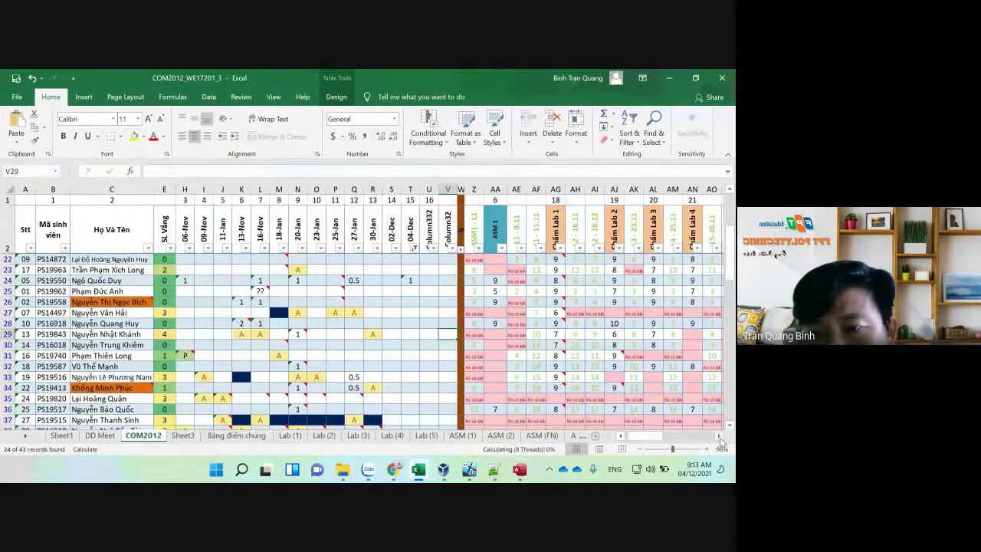
# Examine the ASM 1, Lab 1 to Lab 8 and Quiz grade columns for the filtered students, including rows 27 and 35.
pyautogui.click(719, 438)
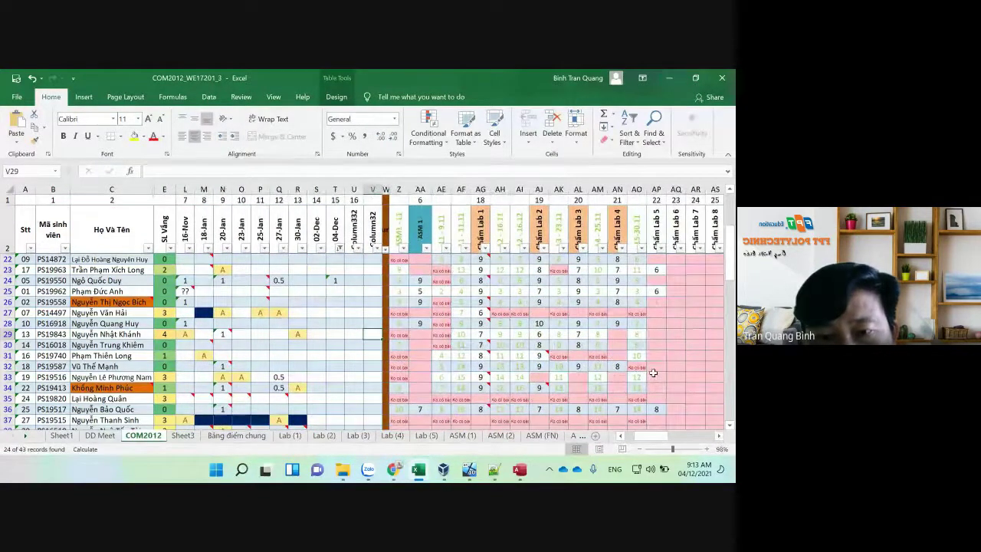
pyautogui.click(415, 310)
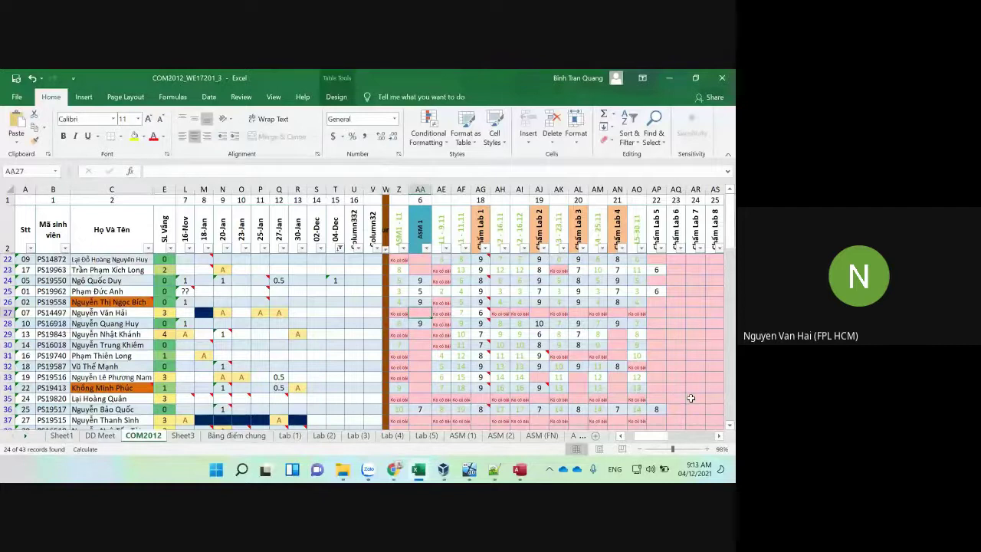
pyautogui.click(719, 436)
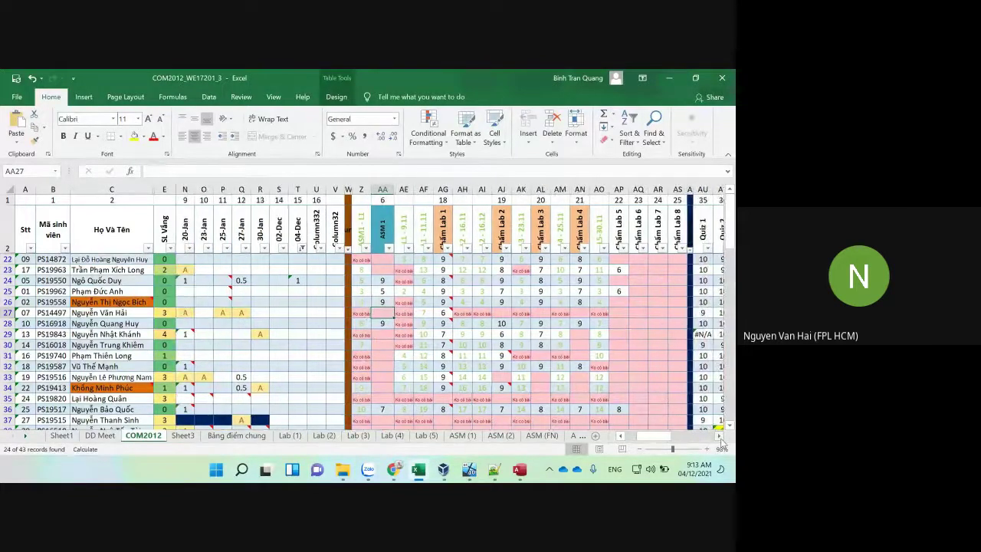
pyautogui.click(720, 436)
pyautogui.click(719, 436)
pyautogui.click(719, 436)
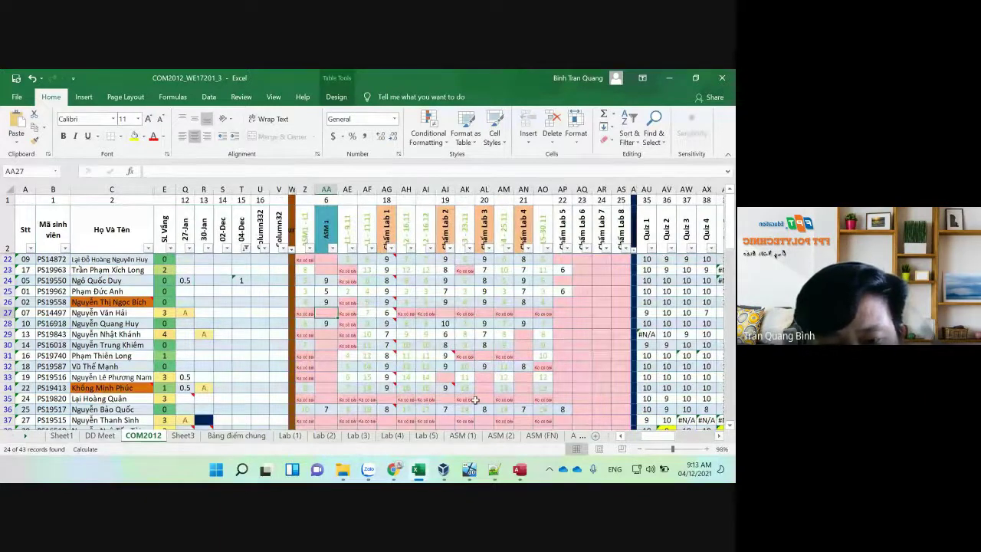
pyautogui.click(319, 399)
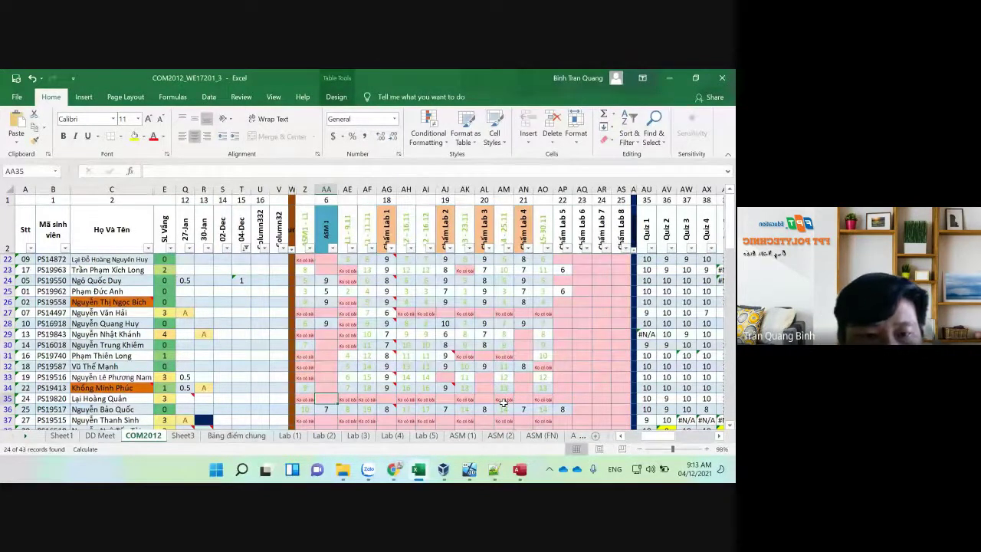
# Fill the 04-Dec attendance cell in row 35 with dark blue.
pyautogui.click(242, 396)
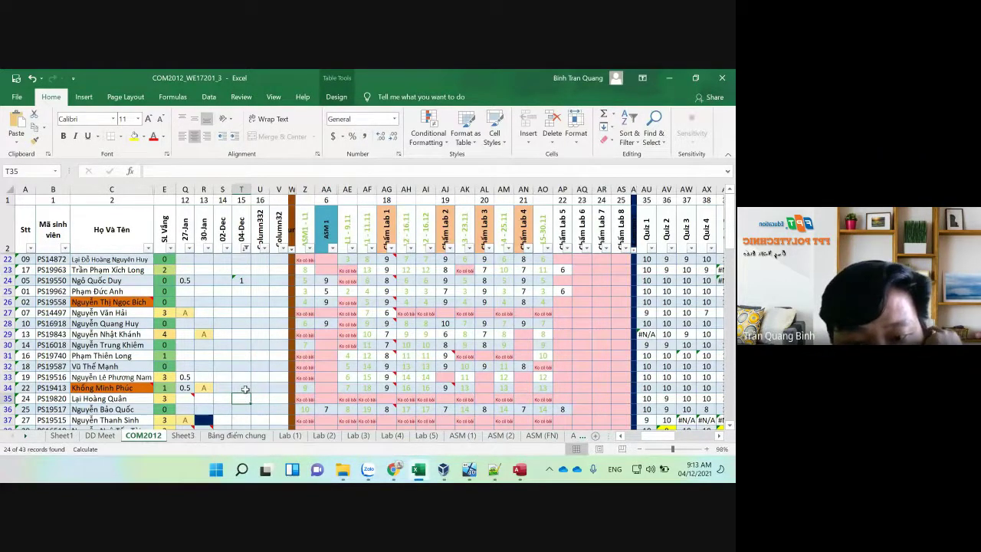
pyautogui.click(143, 137)
pyautogui.click(213, 224)
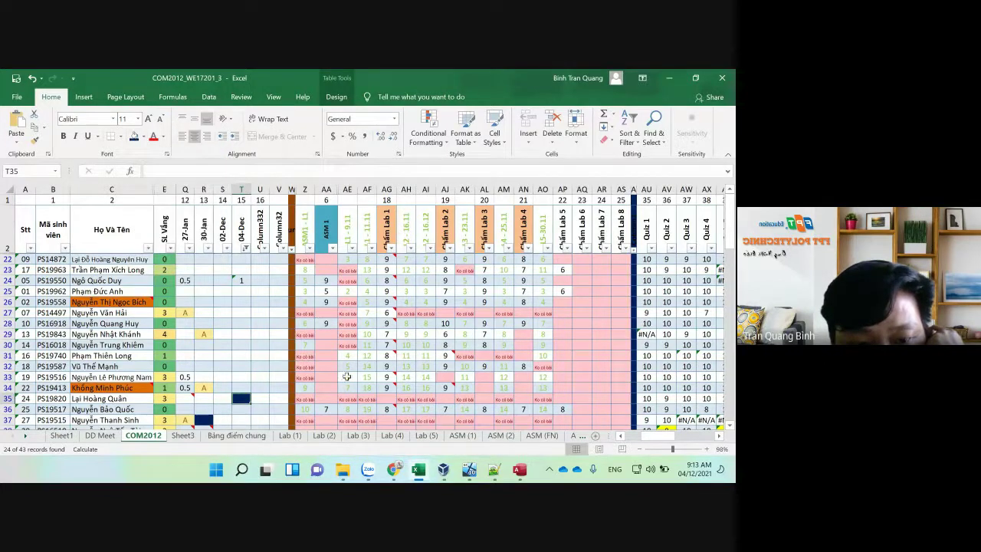
# Check the 04-Dec cells from row 37 down and fill those in rows 40 and 42 with dark blue.
pyautogui.scroll(-2, 358, 388)
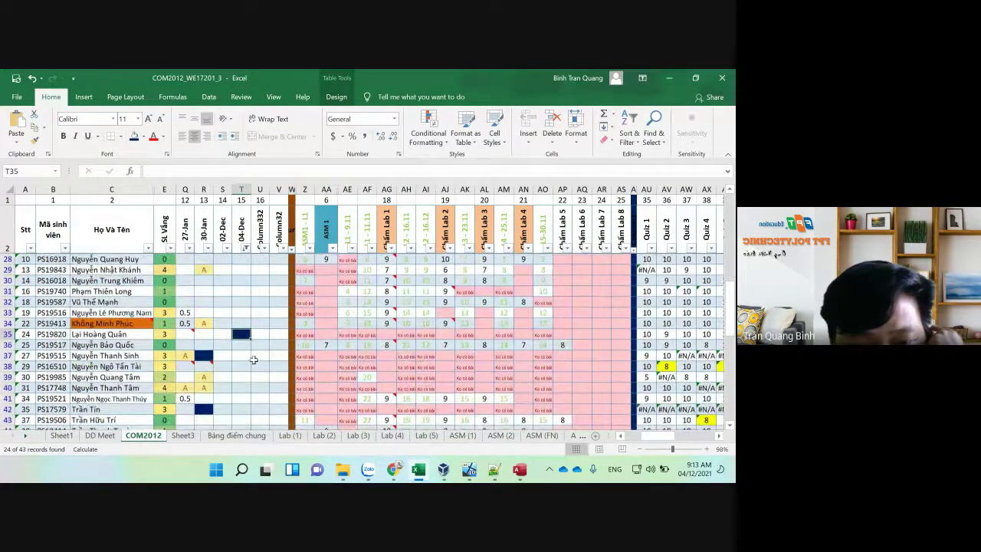
pyautogui.click(242, 356)
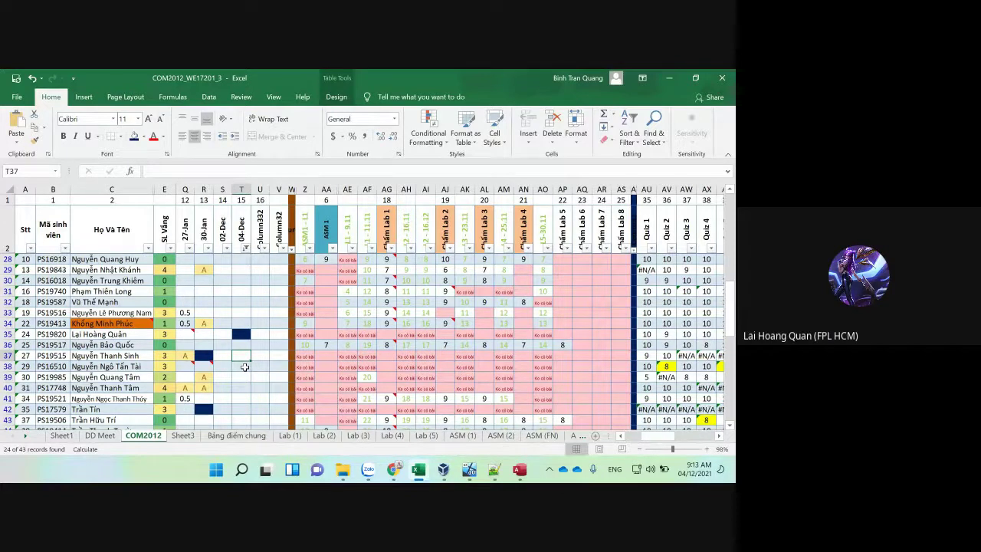
pyautogui.click(244, 367)
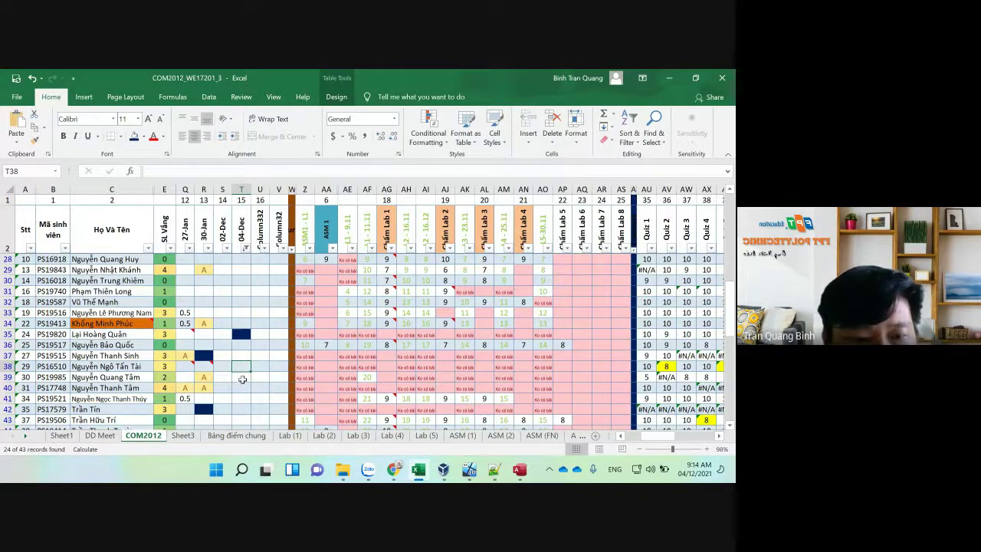
pyautogui.press('Down')
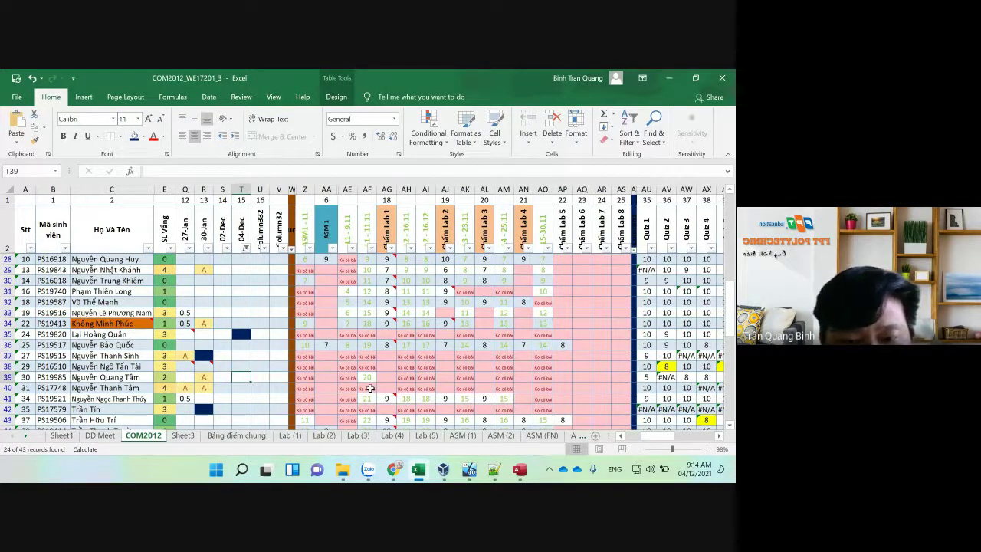
pyautogui.click(241, 390)
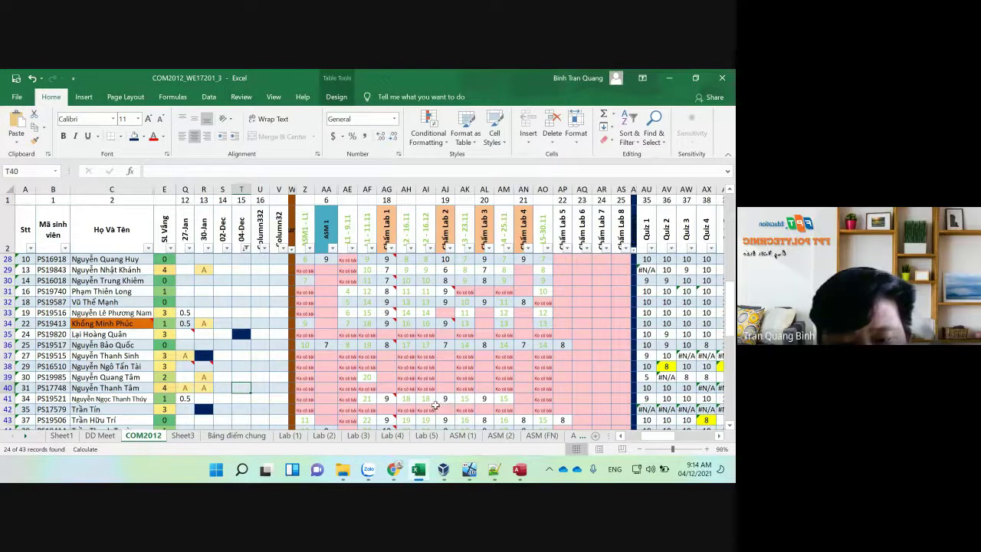
pyautogui.scroll(-2, 434, 404)
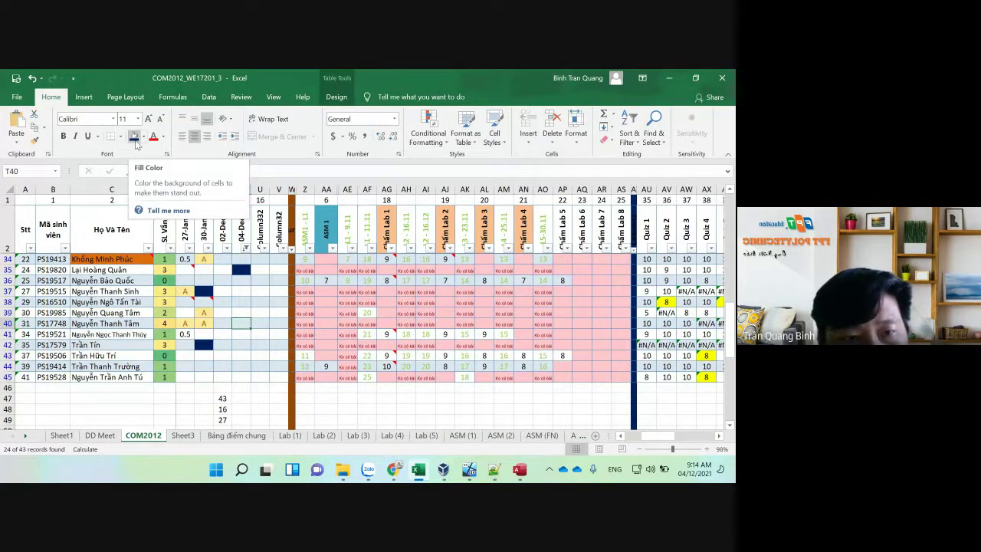
pyautogui.click(135, 137)
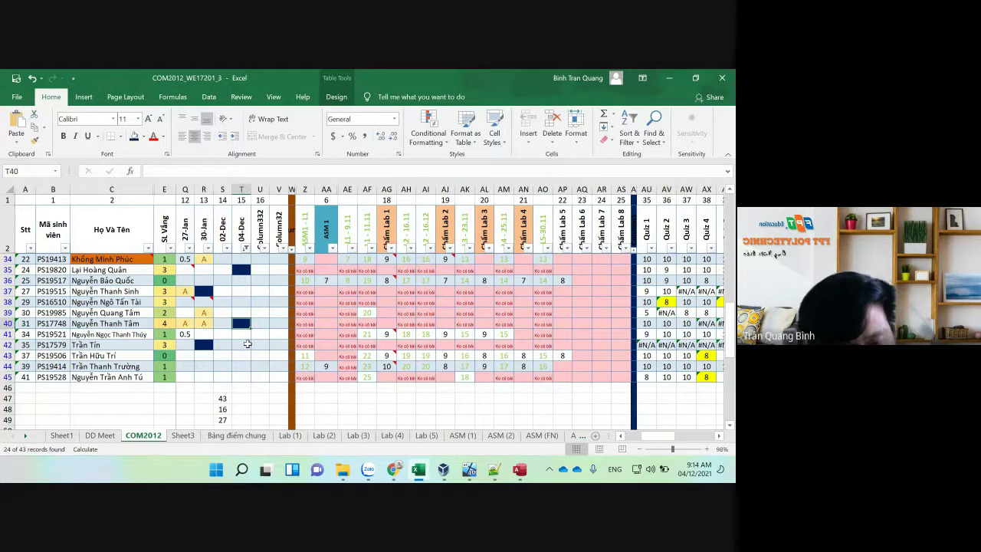
pyautogui.click(247, 344)
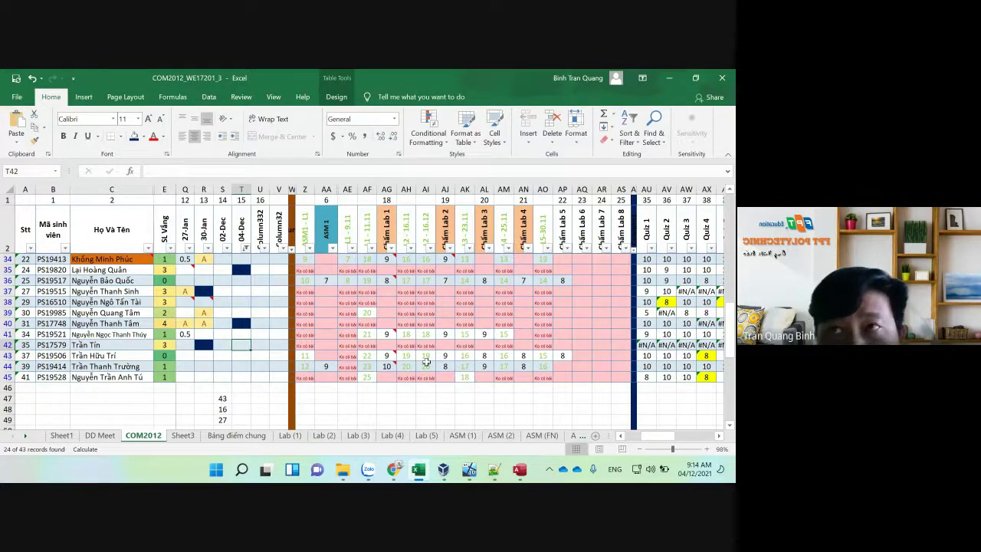
pyautogui.click(134, 141)
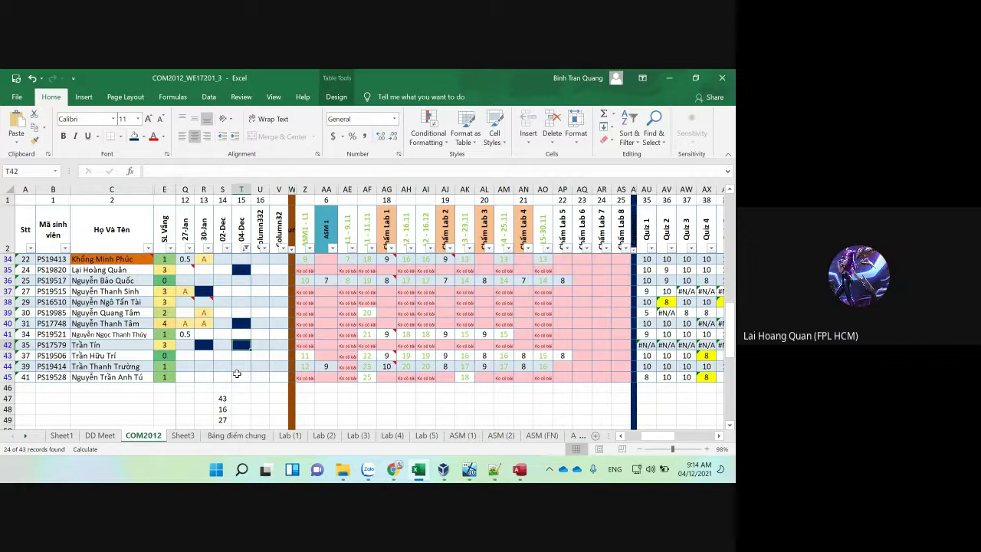
# Remove the fill colour from the 04-Dec cell in row 35 and select the 04-Dec cell in row 45.
pyautogui.scroll(3, 244, 377)
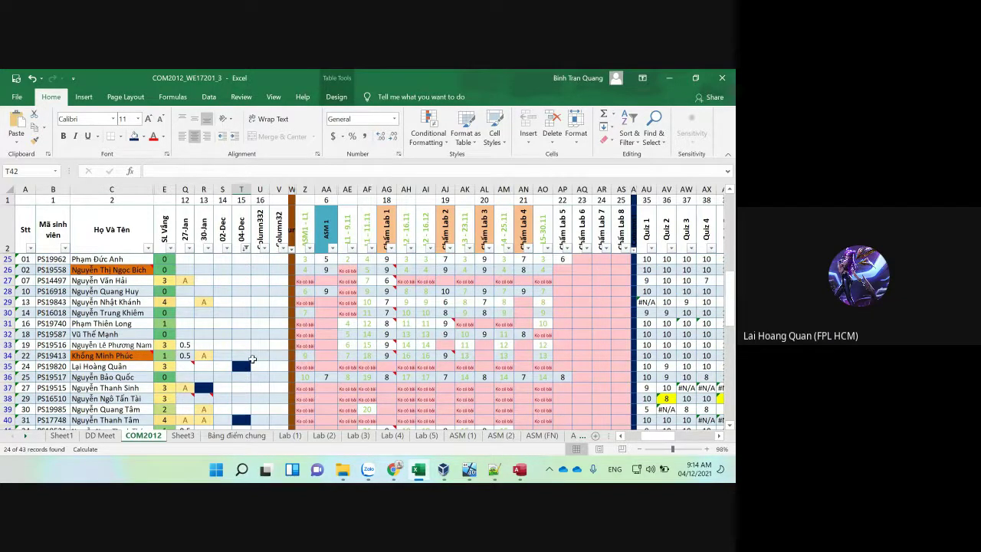
pyautogui.click(241, 366)
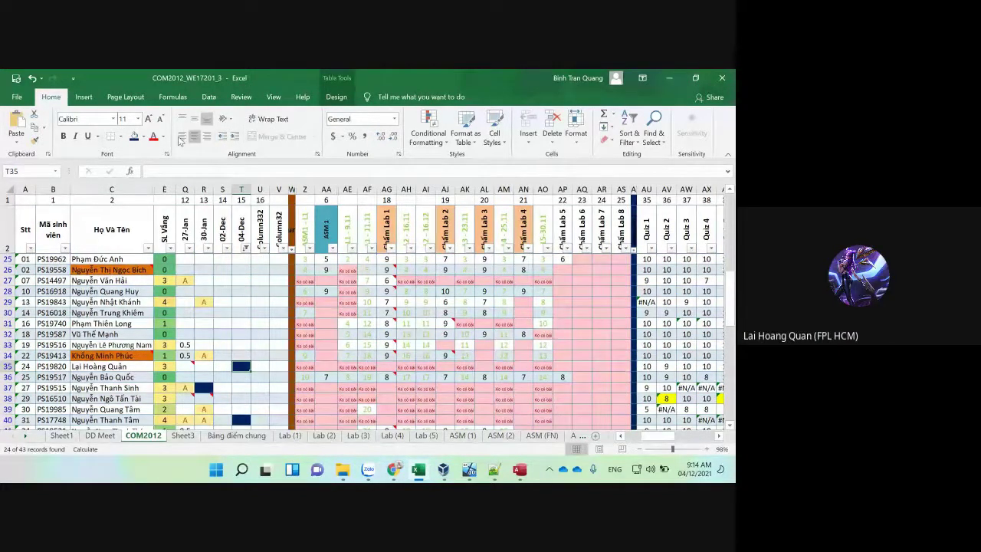
pyautogui.click(144, 136)
pyautogui.click(163, 263)
pyautogui.scroll(-5, 267, 381)
pyautogui.click(250, 317)
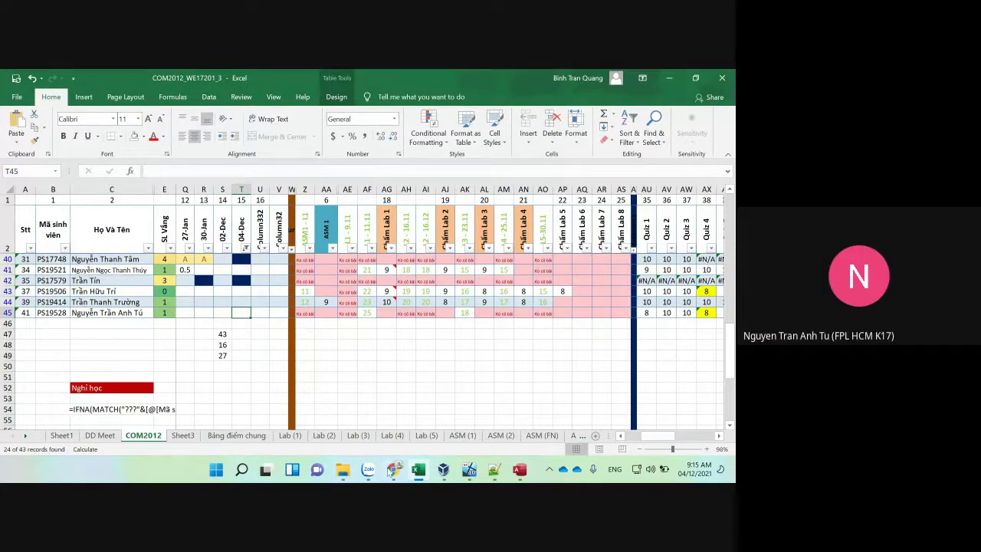
# Switch to Google Meet's screen-sharing notice in Chrome and stop sharing the screen.
pyautogui.moveTo(392, 469)
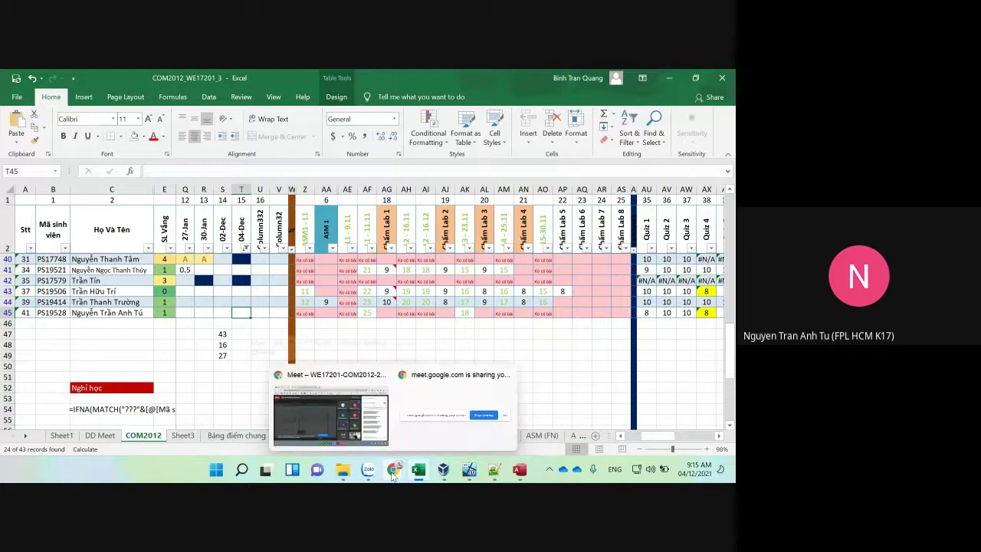
pyautogui.click(480, 415)
pyautogui.click(429, 438)
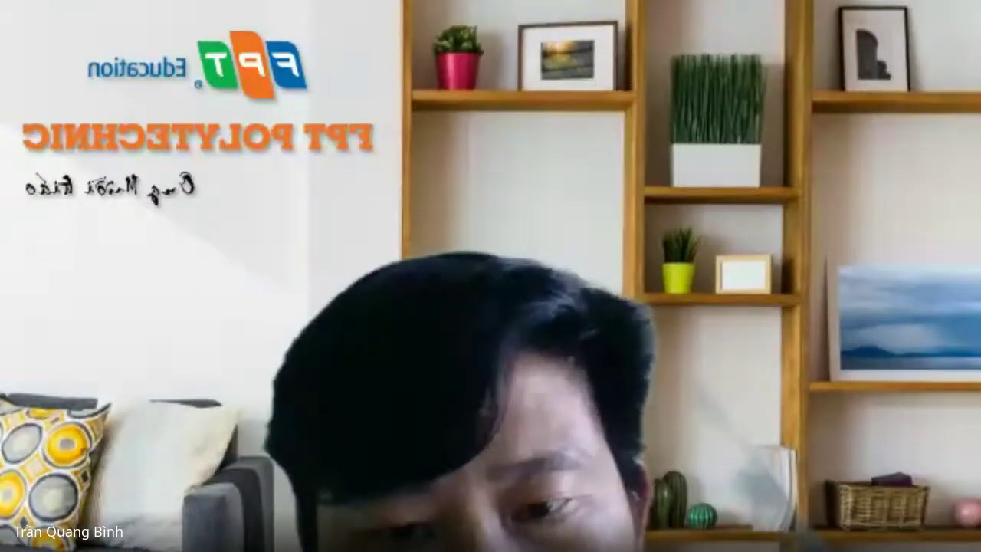